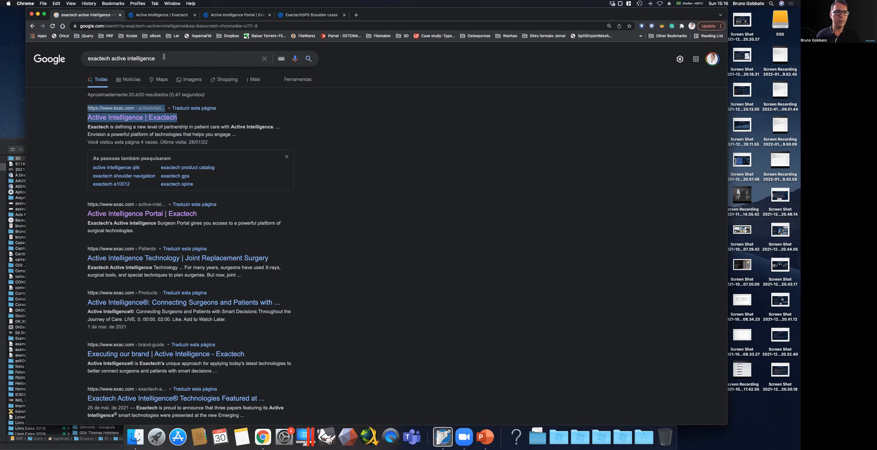
# Open the Active Intelligence Portal for medical professionals from Exactech's Active Intelligence page.
pyautogui.click(161, 15)
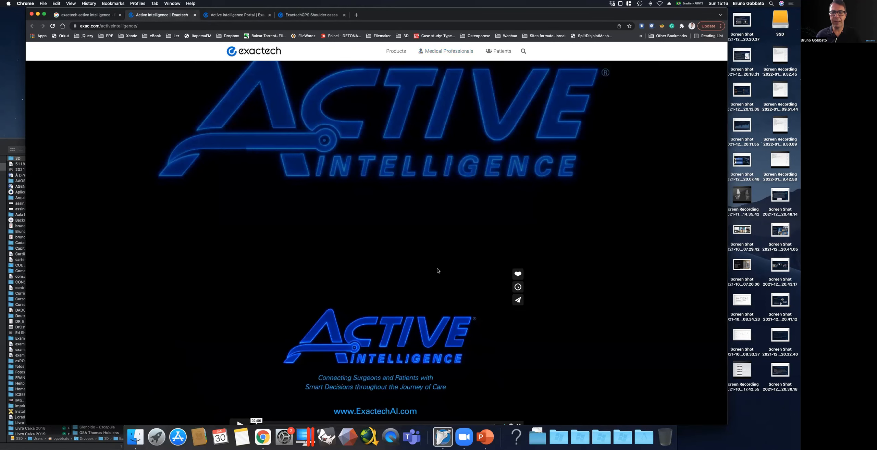
pyautogui.scroll(-10, 435, 271)
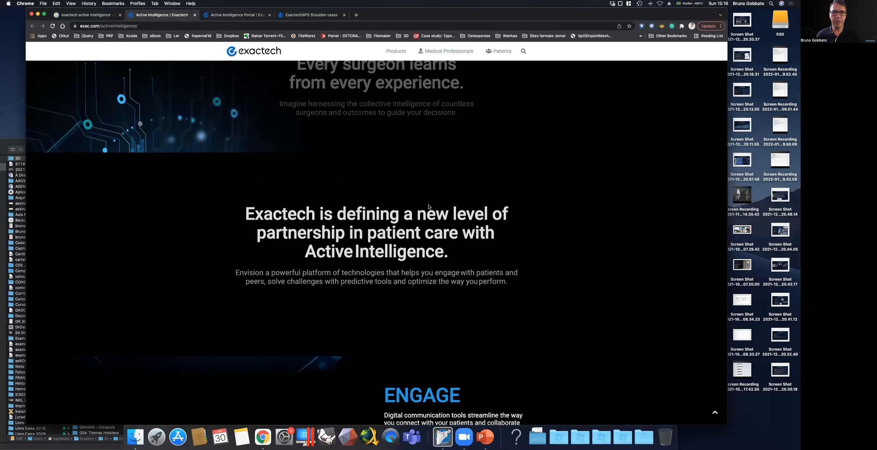
pyautogui.scroll(10, 428, 207)
pyautogui.moveTo(431, 61)
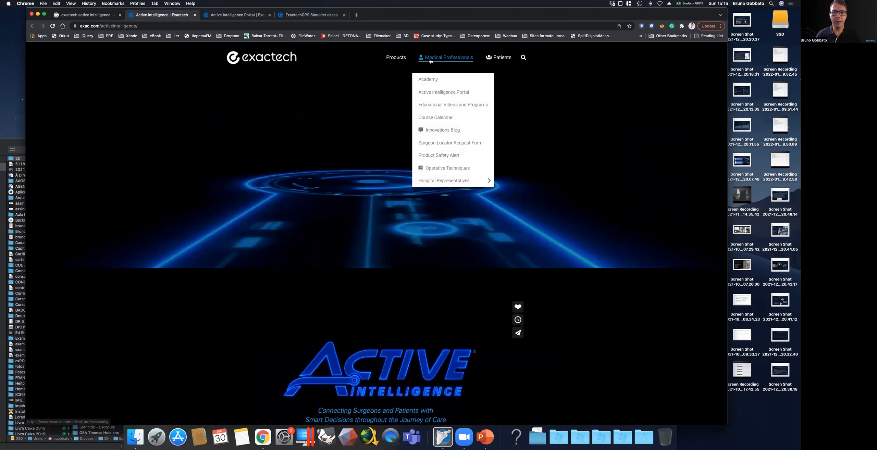
pyautogui.click(449, 94)
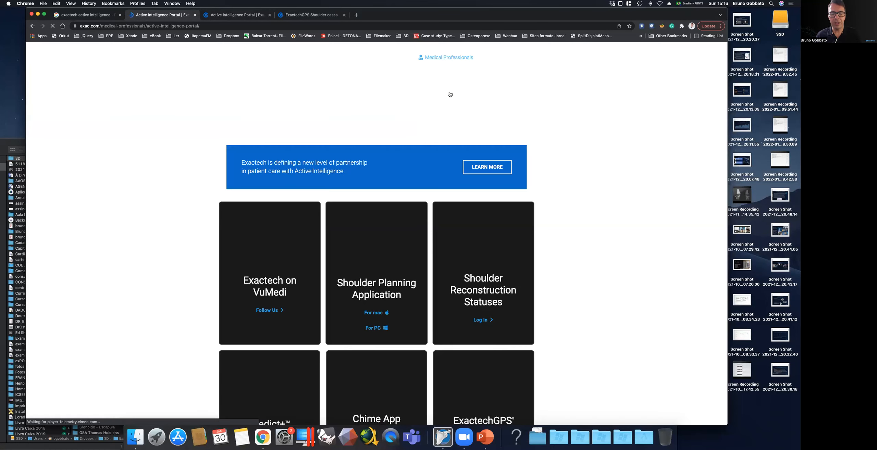
# Find Predict+ among the portal's applications and open its log-in.
pyautogui.scroll(-3, 383, 128)
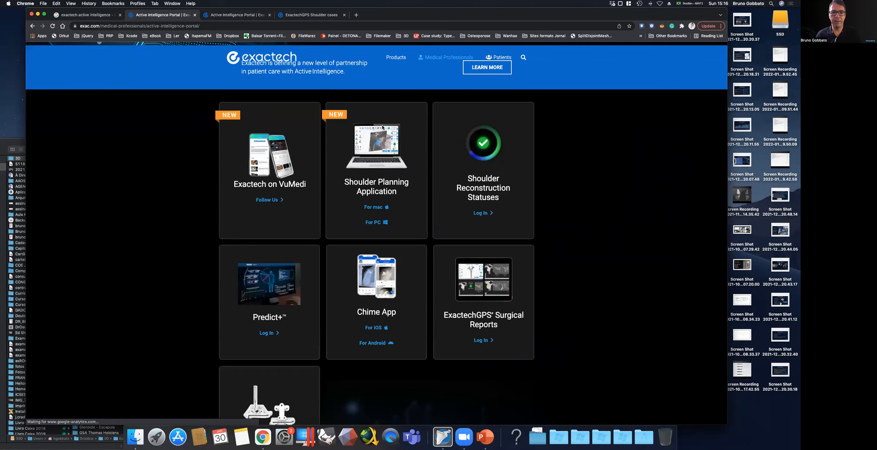
pyautogui.scroll(-4, 313, 161)
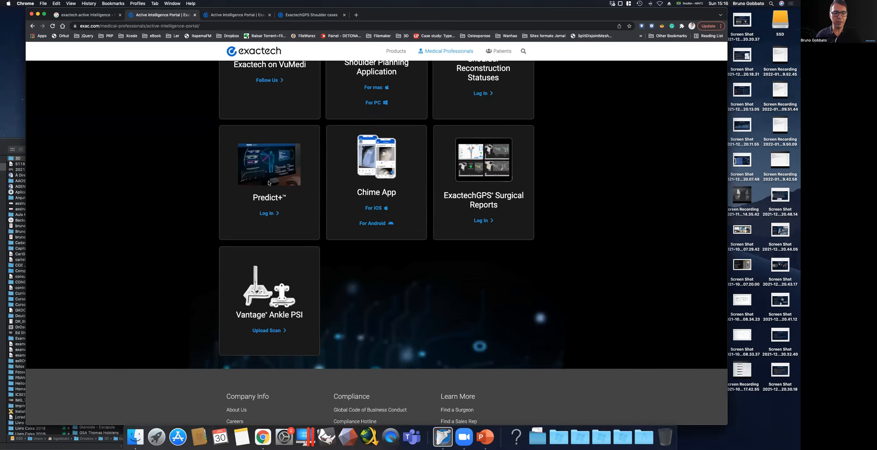
pyautogui.click(268, 214)
pyautogui.click(268, 214)
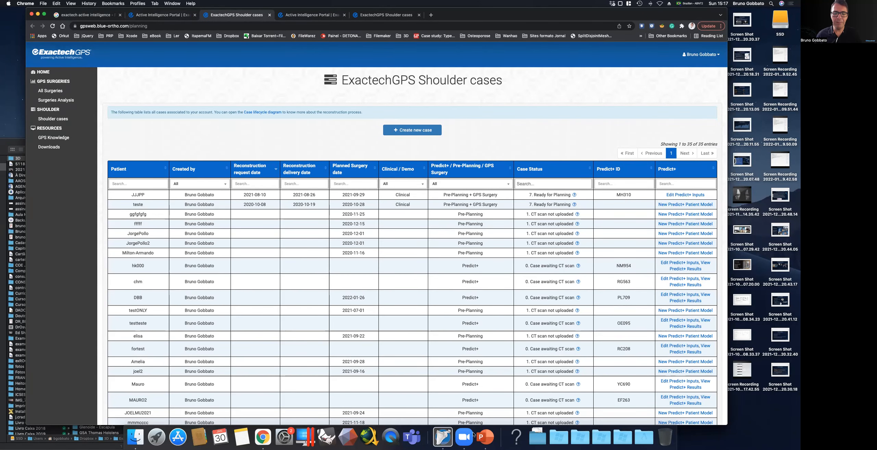
# Switch to the Equinoxe Planning App, enlarge its window and look through the surgeon's list of cases.
pyautogui.click(445, 436)
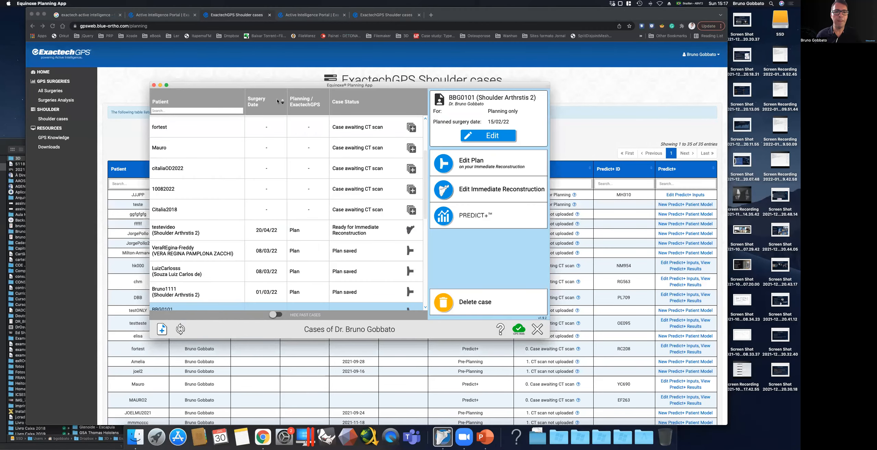
pyautogui.moveTo(550, 339); pyautogui.dragTo(645, 379)
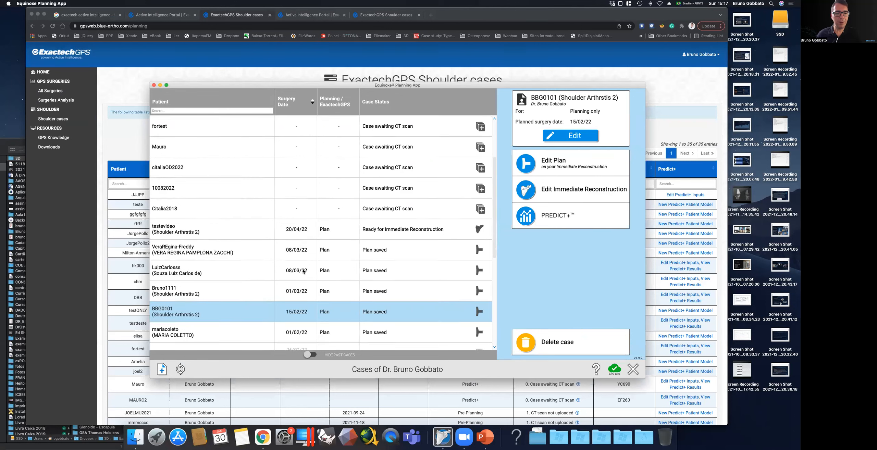
pyautogui.scroll(-5, 298, 265)
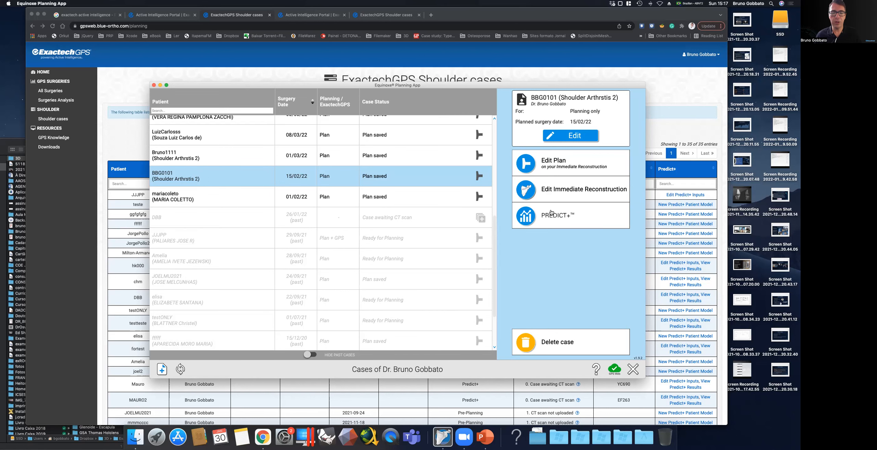
# Return to the ExactechGPS site in Chrome and start a new Predict+ case from the shoulder cases.
pyautogui.click(277, 58)
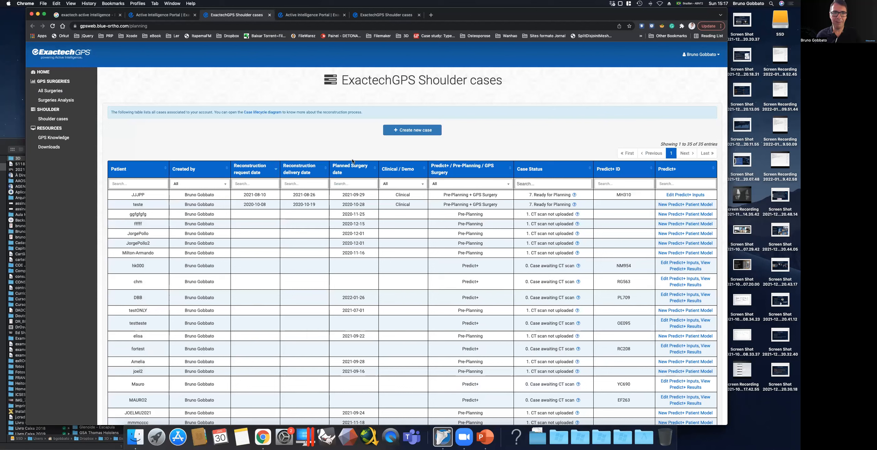
pyautogui.click(60, 119)
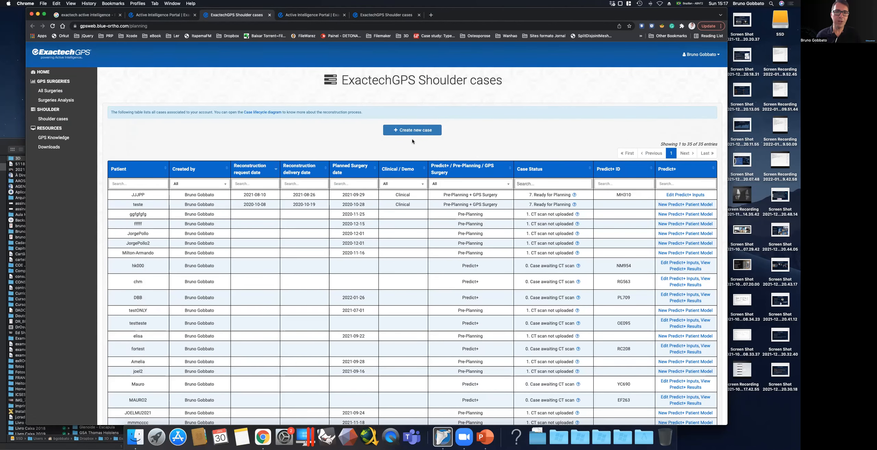
pyautogui.click(407, 132)
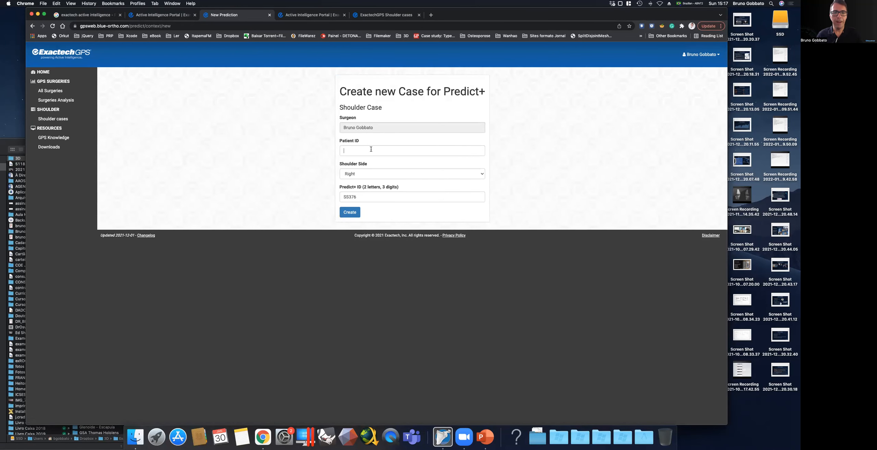
# Enter the patient ID for the new right-shoulder Predict+ case and try to create it.
pyautogui.click(371, 150)
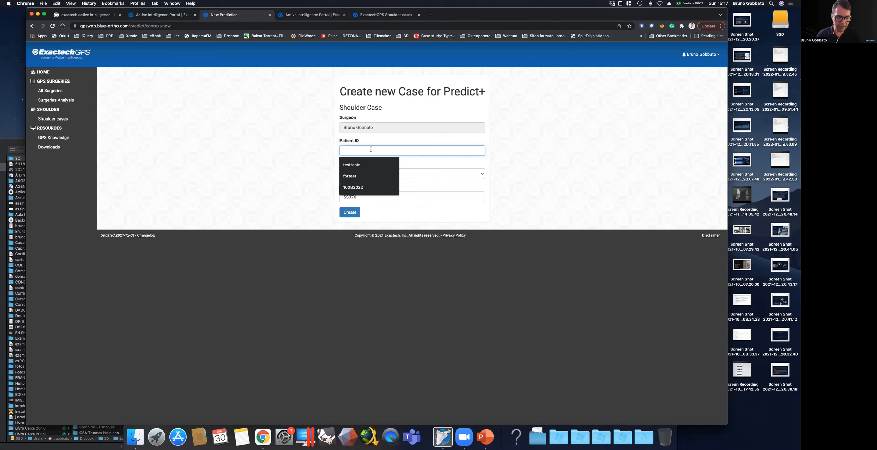
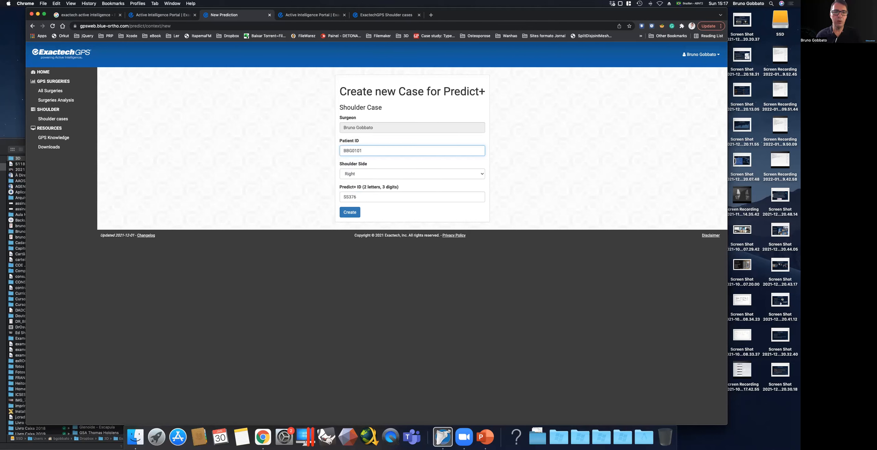
pyautogui.click(349, 213)
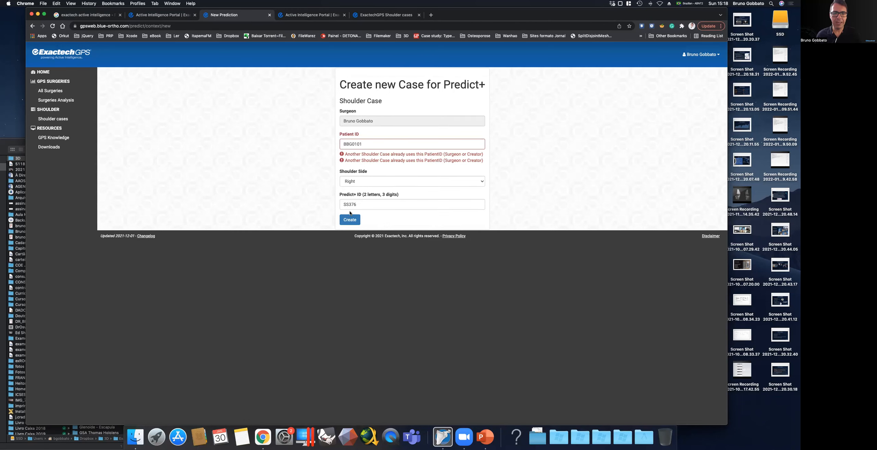
# Append three zeros to the patient ID and create the Predict+ case.
pyautogui.click(381, 144)
pyautogui.write('00')
pyautogui.click(351, 222)
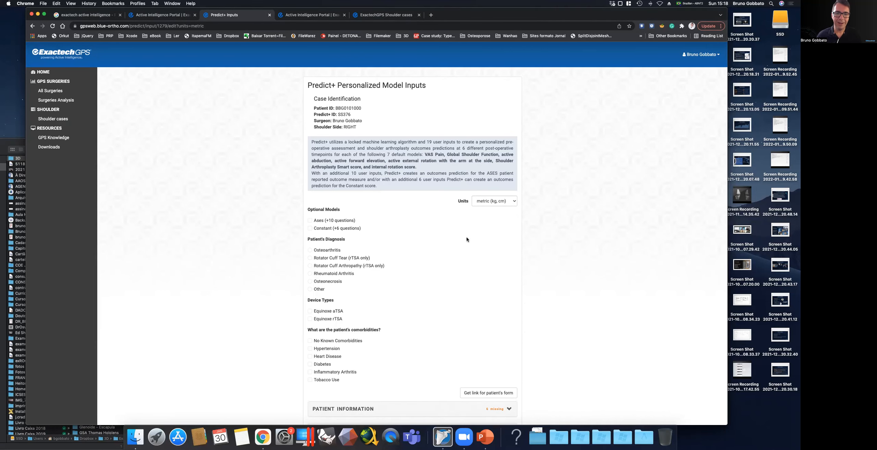
# Look over the Predict+ model inputs and set the patient's diagnosis to Osteoarthritis.
pyautogui.scroll(-5, 466, 238)
pyautogui.scroll(5, 466, 237)
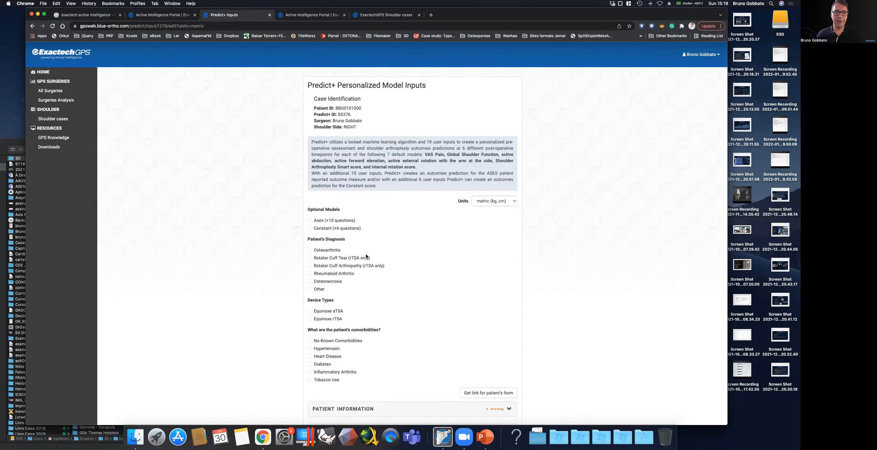
pyautogui.scroll(-3, 319, 228)
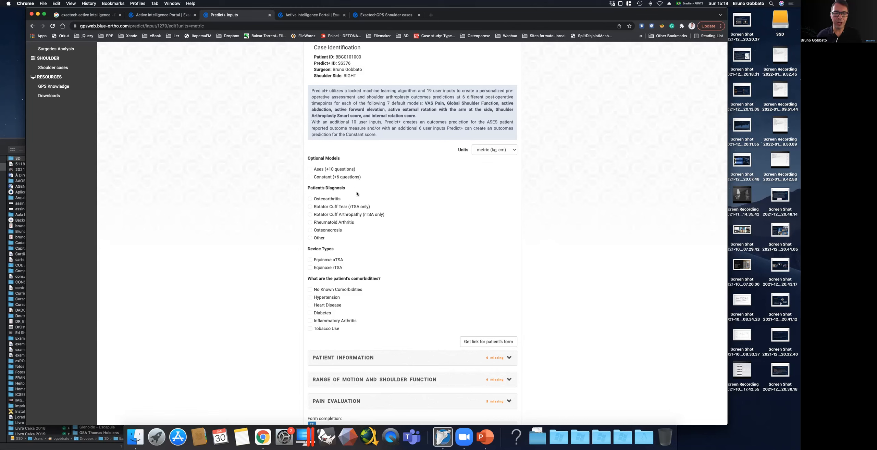
pyautogui.click(310, 199)
# Select both the Equinoxe aTSA and rTSA device types, and mark Hypertension and Diabetes as comorbidities.
pyautogui.scroll(-3, 441, 231)
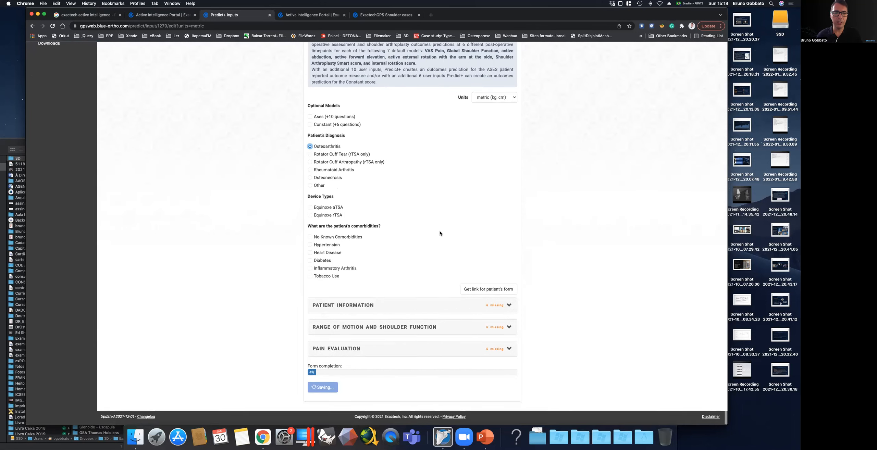
pyautogui.click(310, 210)
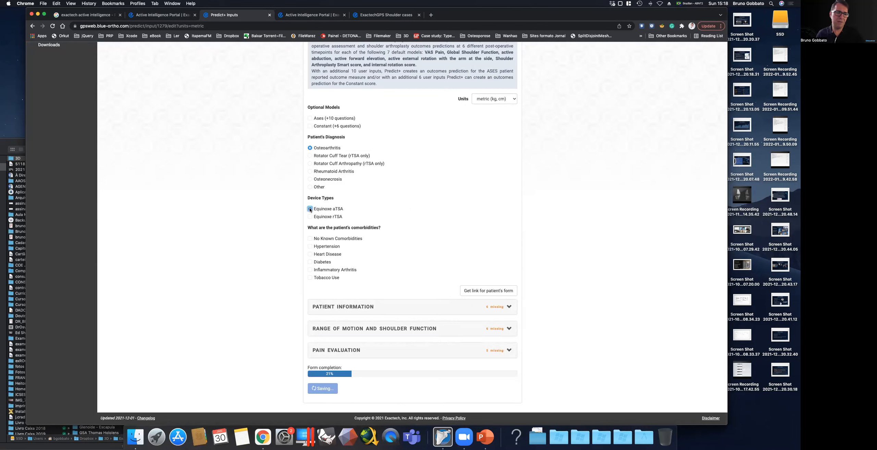
pyautogui.click(310, 217)
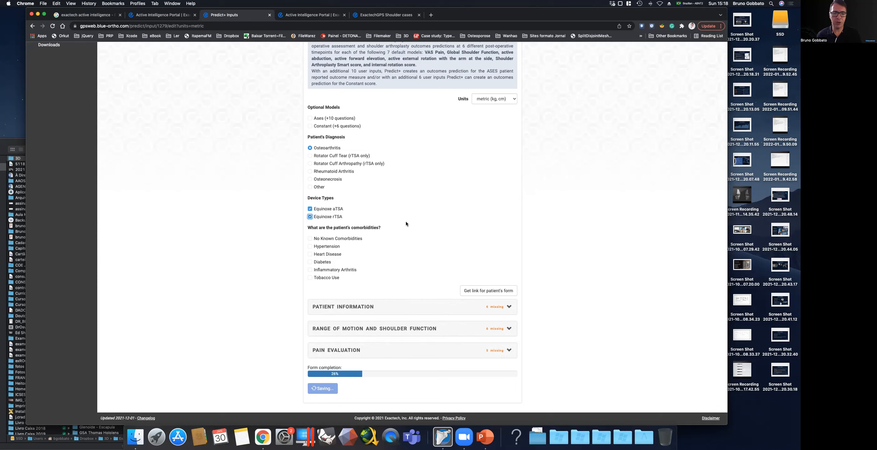
pyautogui.click(311, 246)
pyautogui.click(310, 262)
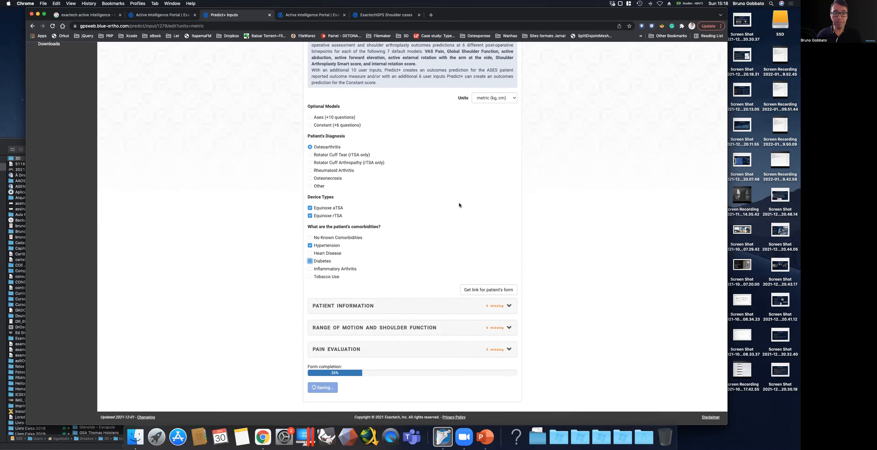
# Fill in the patient information with age 70 years, weight 110 kg, height 170 cm and gender Male.
pyautogui.click(509, 306)
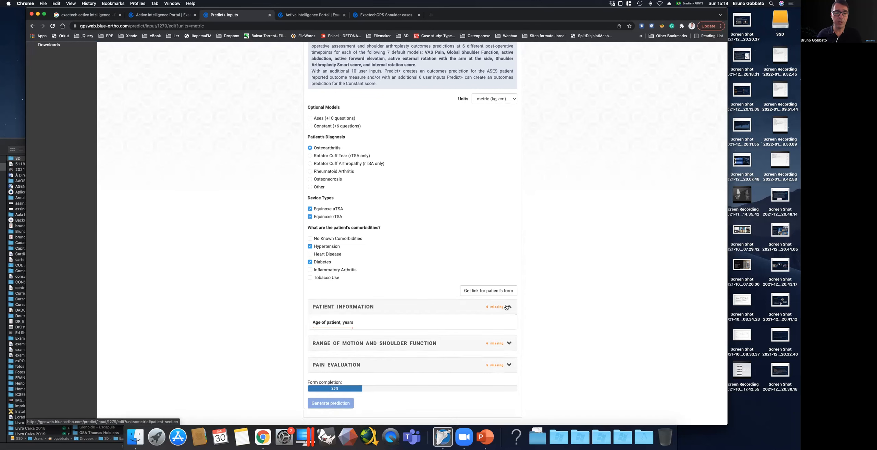
pyautogui.scroll(-4, 380, 213)
pyautogui.write('70')
pyautogui.click(321, 221)
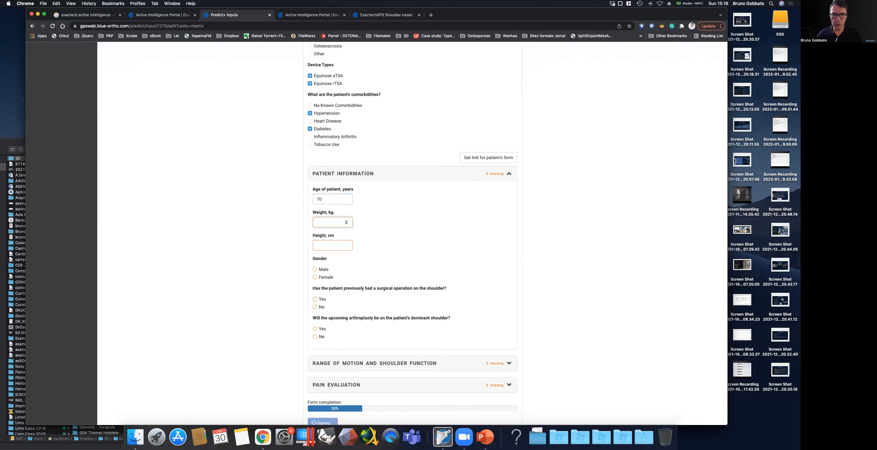
pyautogui.click(322, 246)
pyautogui.write('170')
pyautogui.click(315, 269)
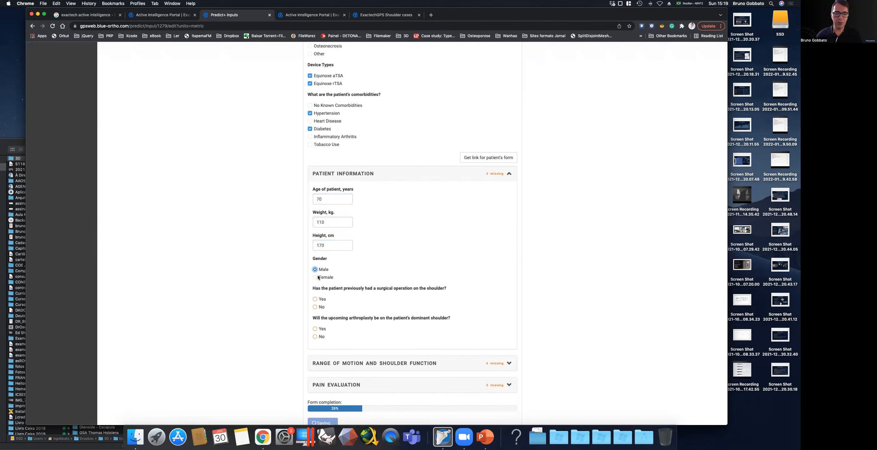
# Answer No to previous shoulder surgery and Yes to the arthroplasty being on the dominant shoulder.
pyautogui.click(315, 308)
pyautogui.scroll(-2, 320, 302)
pyautogui.click(322, 295)
# Set active abduction and active forward elevation to 90 degrees each in the range of motion section.
pyautogui.click(406, 329)
pyautogui.scroll(-8, 468, 256)
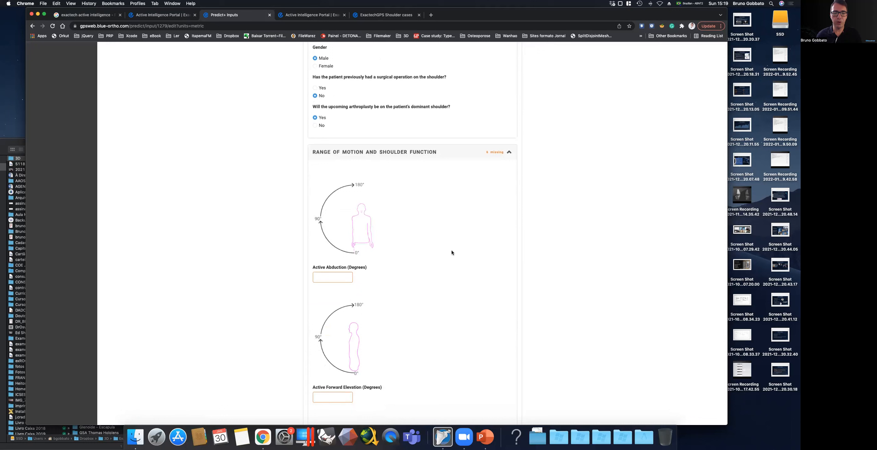
pyautogui.click(323, 193)
pyautogui.write('90')
pyautogui.click(326, 312)
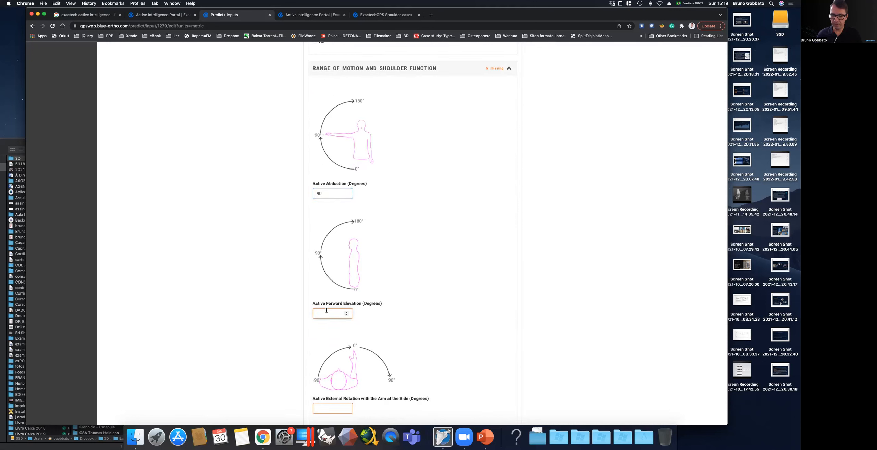
pyautogui.write('90')
# Set external rotation with the arm at the side to 10 degrees active and 15 degrees passive.
pyautogui.scroll(-6, 327, 213)
pyautogui.click(327, 213)
pyautogui.write('10')
pyautogui.click(331, 312)
pyautogui.write('15')
# Set active internal rotation to Hip and the preoperative Global Shoulder Function score to 5.
pyautogui.scroll(-3, 324, 304)
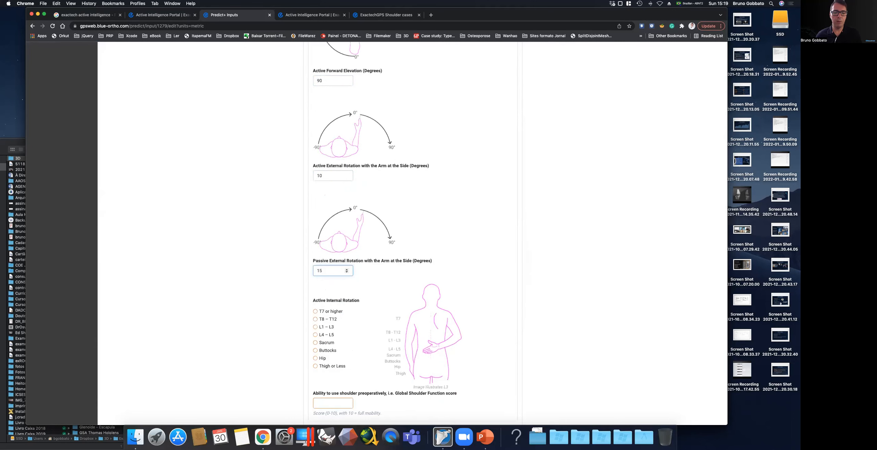
pyautogui.click(315, 294)
pyautogui.click(330, 335)
pyautogui.write('5')
# In the pain evaluation, score daily preoperative pain as 6 and pain at worst as 8.
pyautogui.click(509, 372)
pyautogui.scroll(-5, 519, 229)
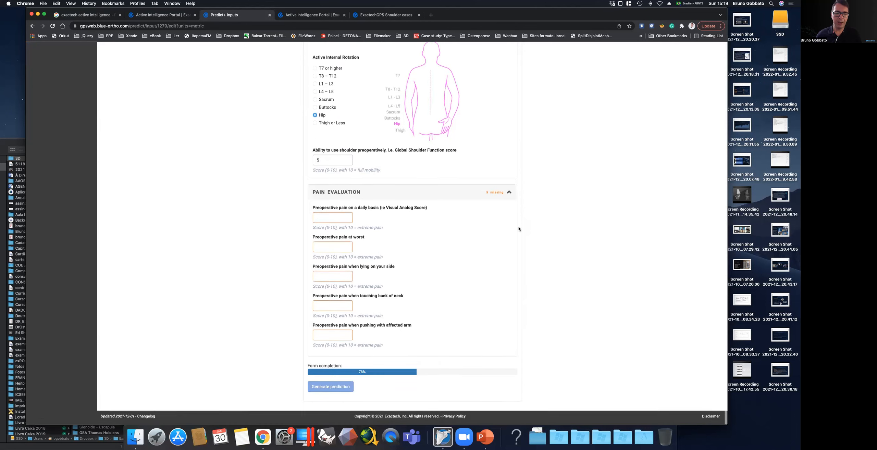
pyautogui.write('6')
pyautogui.press('Tab')
pyautogui.write('8')
# Score preoperative pain as 8 when lying on the side, 6 when touching back of neck and 7 when pushing with the affected arm.
pyautogui.click(330, 282)
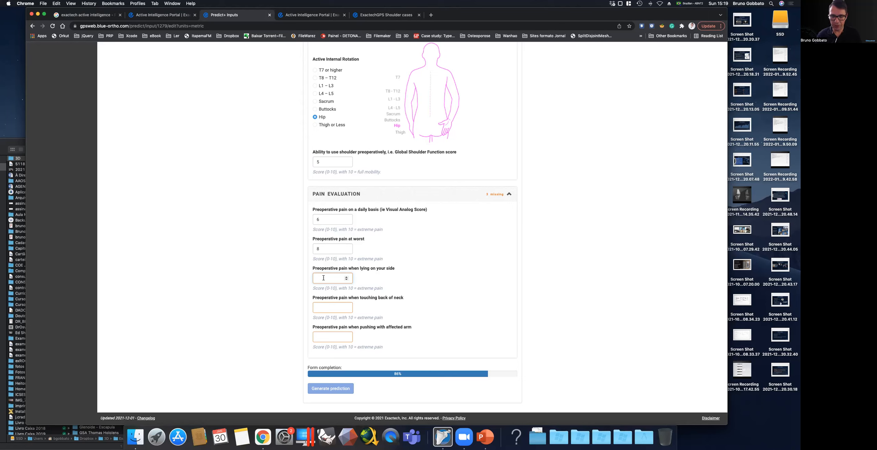
pyautogui.write('8')
pyautogui.click(324, 308)
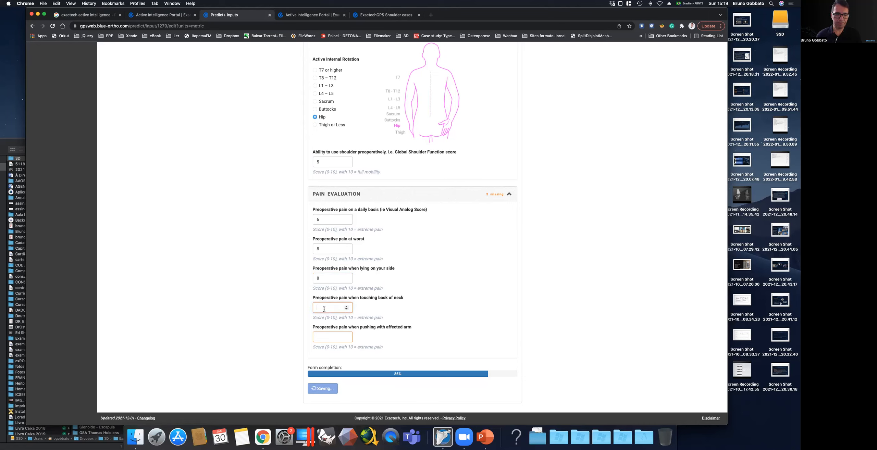
pyautogui.click(326, 334)
pyautogui.write('7')
pyautogui.click(564, 331)
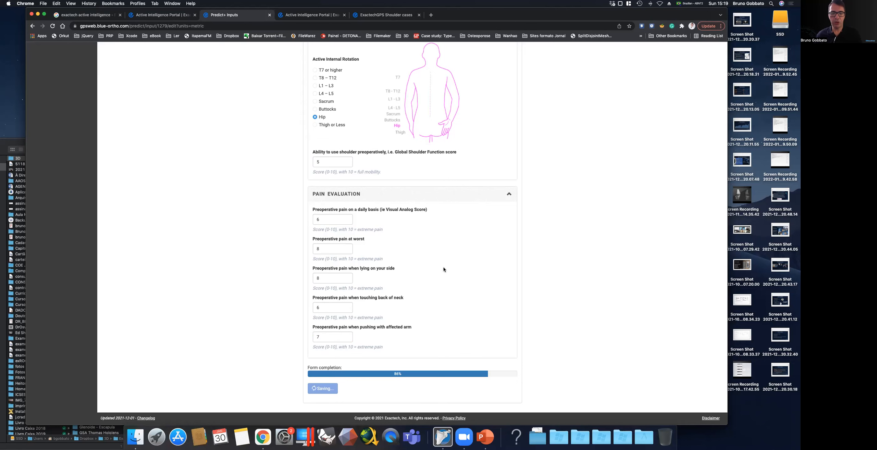
# Add the optional Ases model with its 10 extra questions to the Predict+ inputs.
pyautogui.scroll(15, 455, 250)
pyautogui.scroll(15, 455, 246)
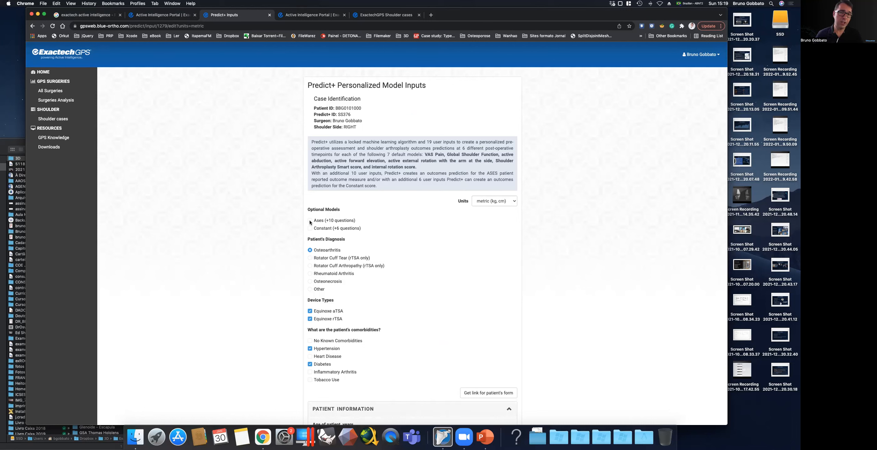
pyautogui.click(310, 221)
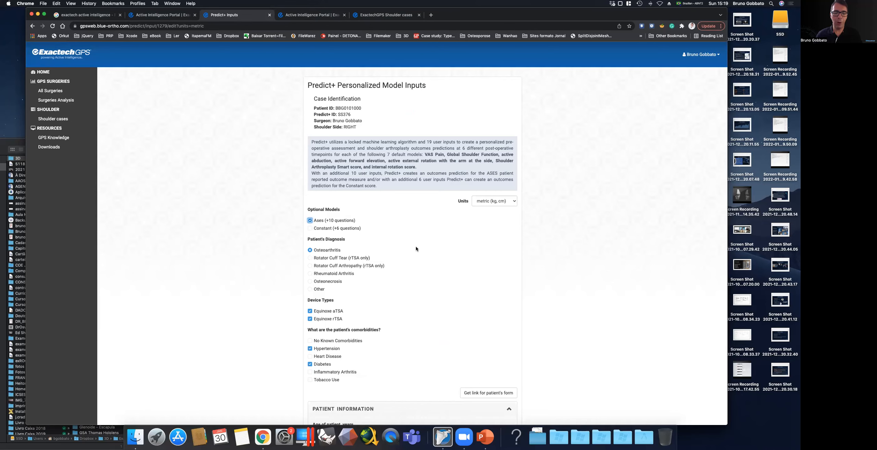
# Expand the ASES section and answer its first six ability questions, through reaching above head, as Slightly Difficult.
pyautogui.scroll(-20, 417, 250)
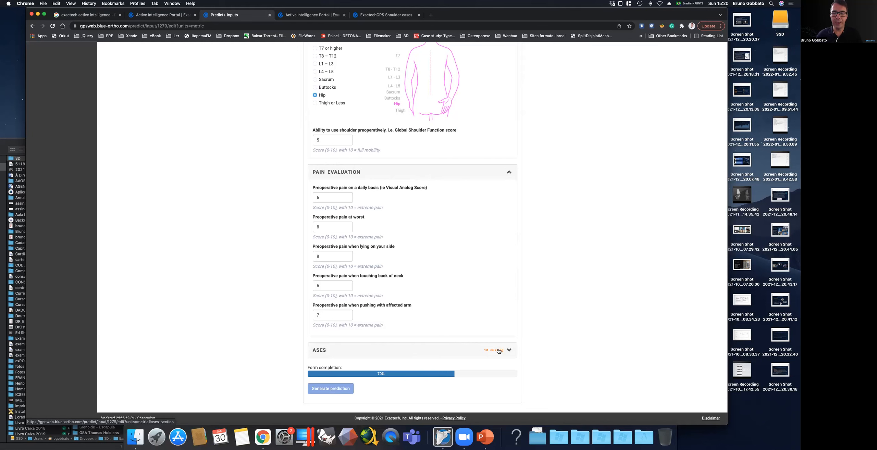
pyautogui.click(499, 351)
pyautogui.scroll(-10, 447, 314)
pyautogui.scroll(3, 339, 146)
pyautogui.click(315, 129)
pyautogui.click(315, 174)
pyautogui.click(315, 219)
pyautogui.click(315, 265)
pyautogui.scroll(-3, 318, 251)
pyautogui.click(315, 243)
pyautogui.click(315, 289)
pyautogui.scroll(-2, 336, 328)
pyautogui.scroll(-5, 336, 328)
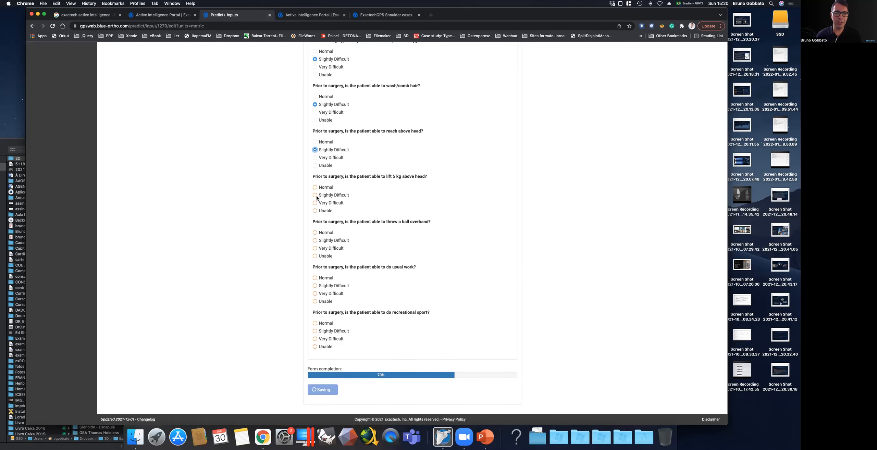
# Rate lifting 5 kg above head, throwing a ball overhand, usual work and recreational sport as Very Difficult.
pyautogui.click(314, 203)
pyautogui.click(315, 248)
pyautogui.click(315, 294)
pyautogui.click(315, 338)
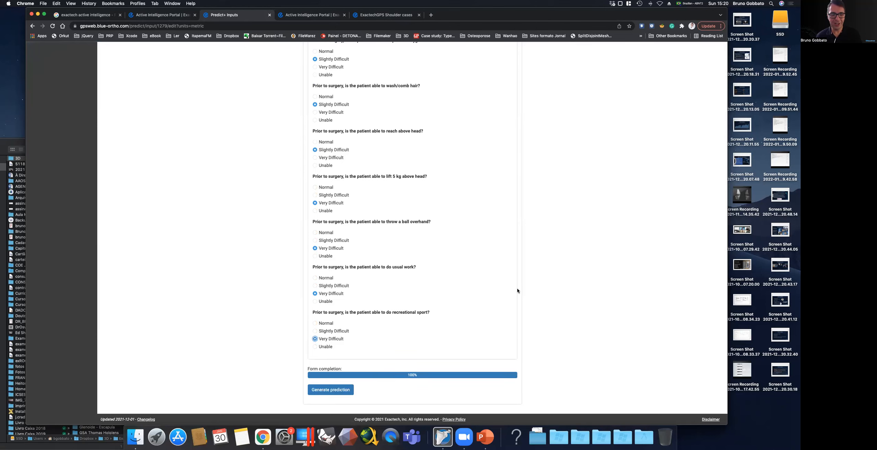
# Generate the prediction and review the predicted outcome scores, active range of motion and complication risks for aTSA and rTSA.
pyautogui.click(329, 394)
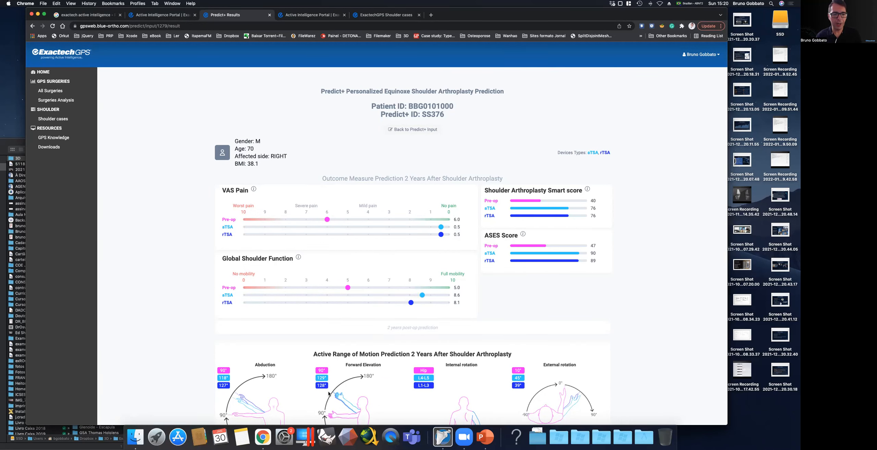
pyautogui.scroll(-4, 365, 138)
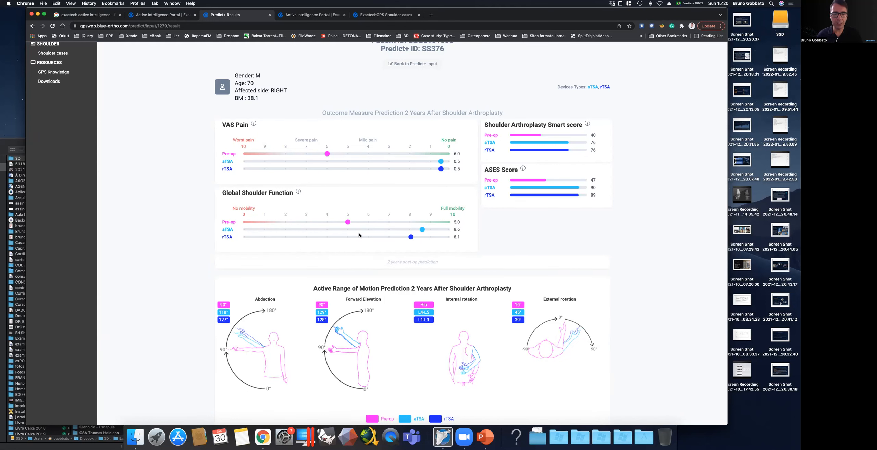
pyautogui.scroll(-2, 329, 176)
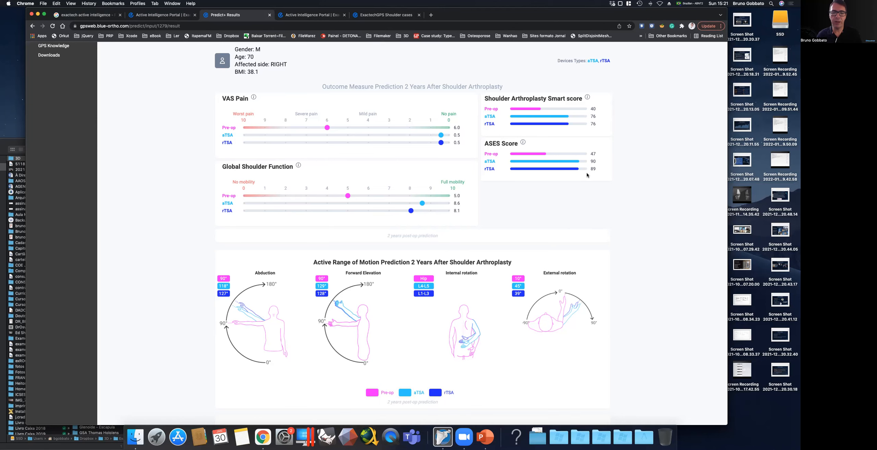
pyautogui.scroll(-5, 512, 220)
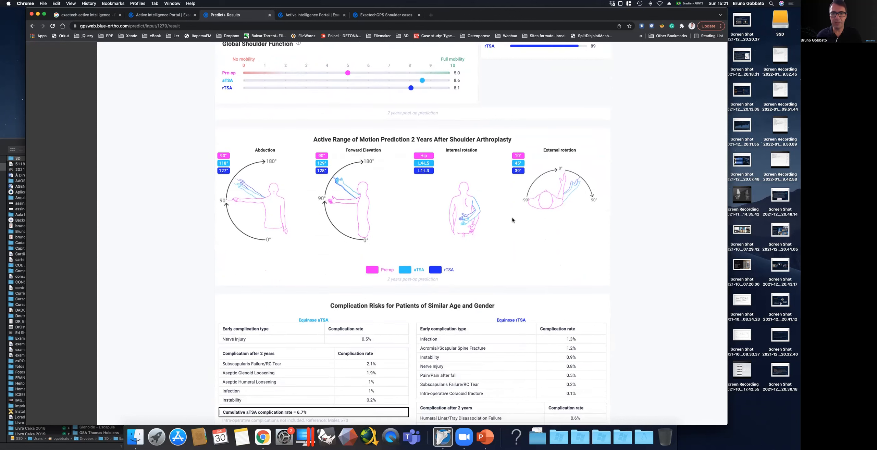